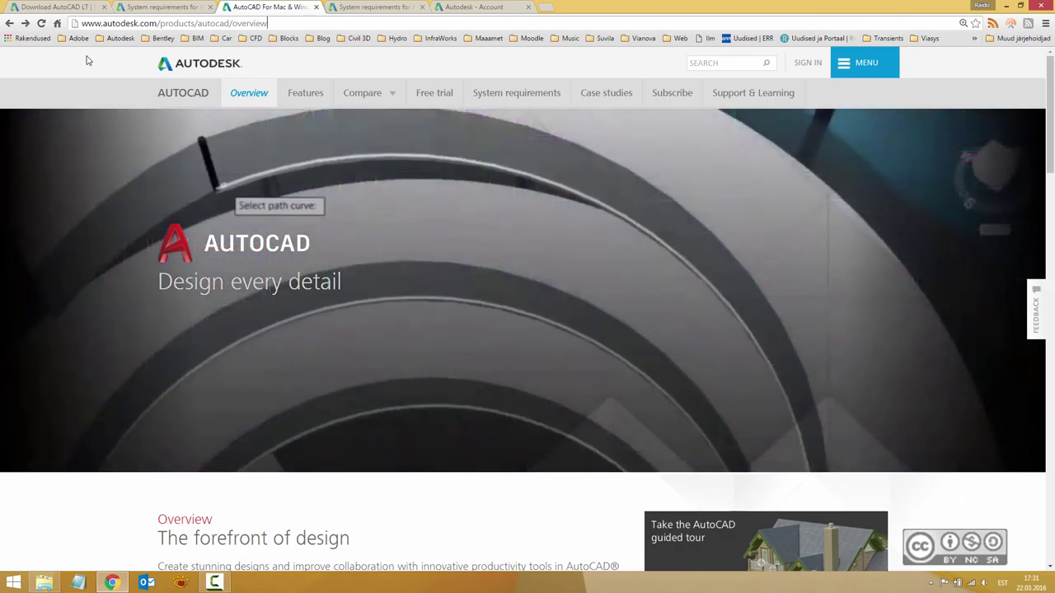
Go to the AutoCAD free trial page from the AutoCAD product navigation bar
{"action": "left_click", "coordinate": [443, 94]}
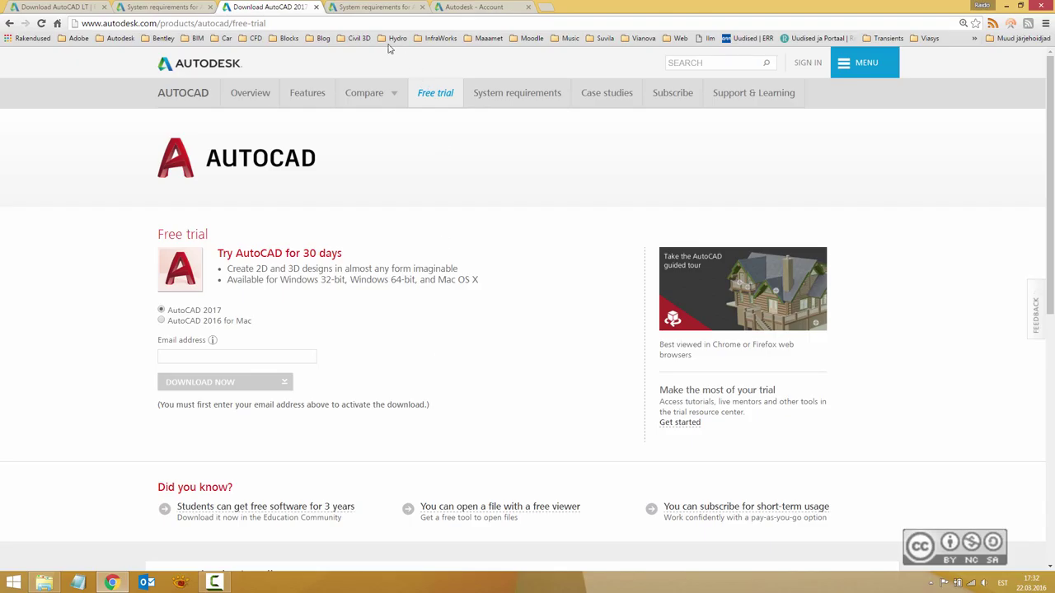
Switch to the 'System requirements for AutoCAD 2017' article
{"action": "left_click", "coordinate": [370, 8]}
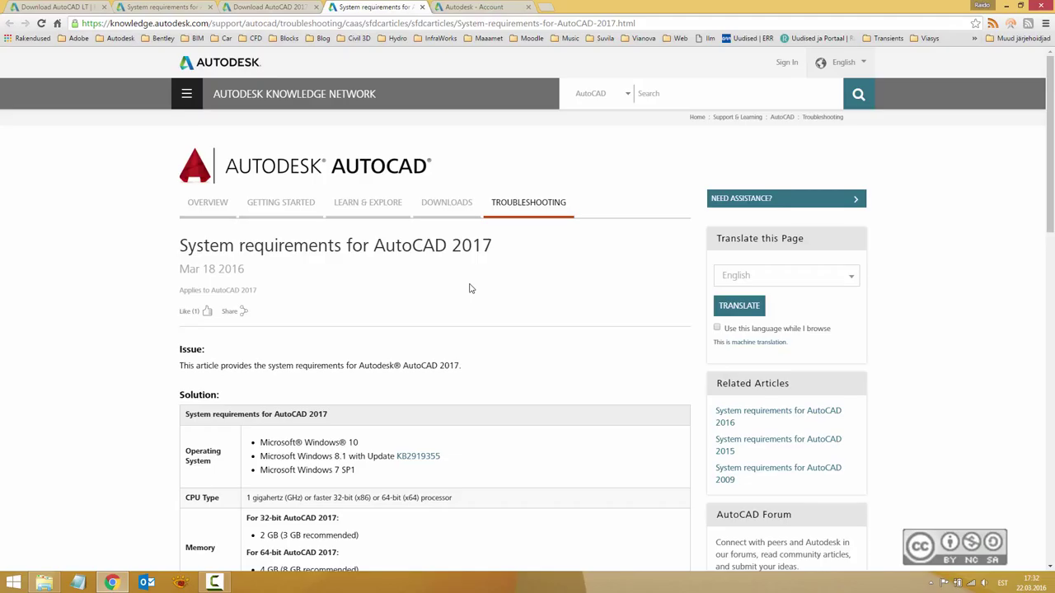
Return to the AutoCAD 2017 trial page, try the Download Manager trial, then go to the products list
{"action": "left_click", "coordinate": [269, 7]}
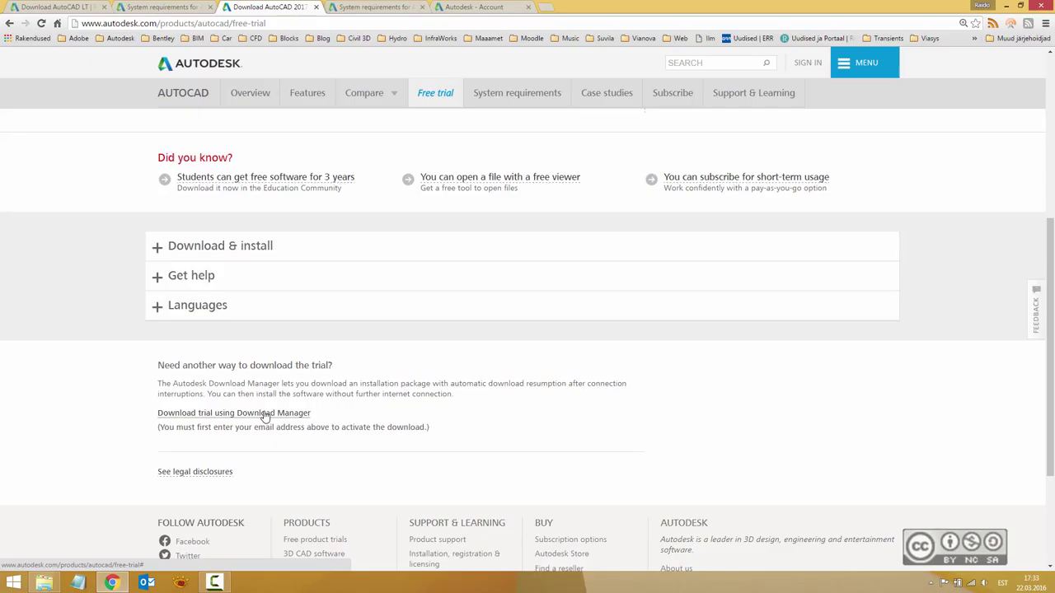
{"action": "left_click", "coordinate": [264, 417]}
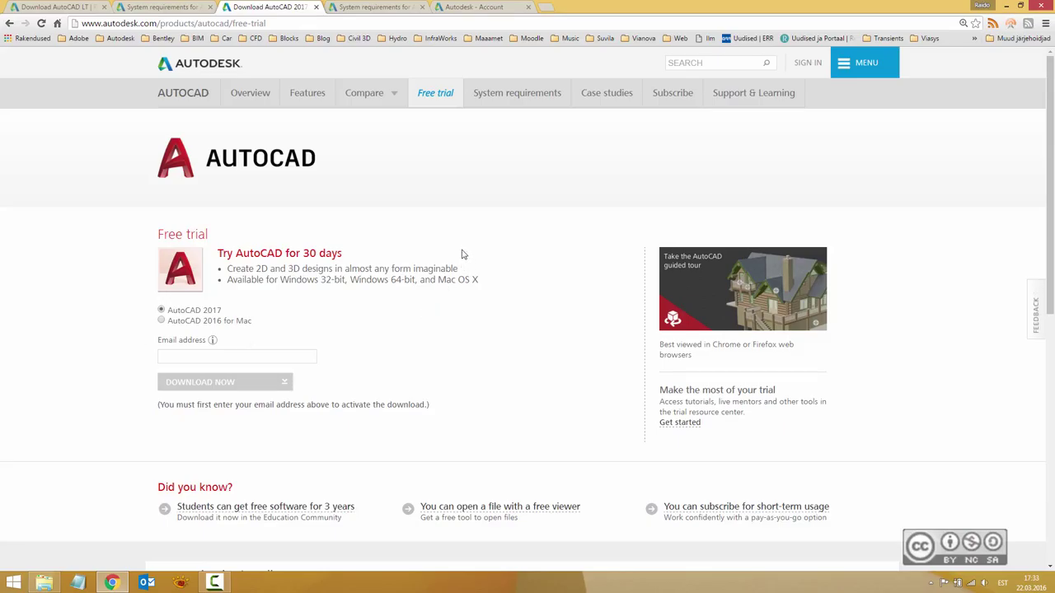
{"action": "left_click", "coordinate": [493, 8]}
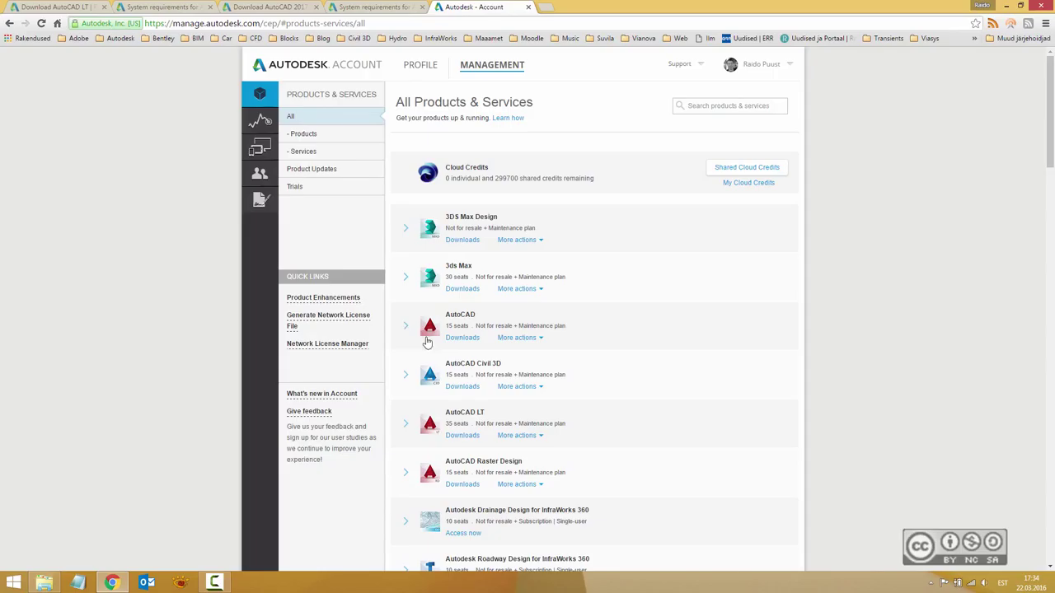
Set the AutoCAD 2017 download platform to Win 64 and show the alternative download methods
{"action": "left_click", "coordinate": [462, 339]}
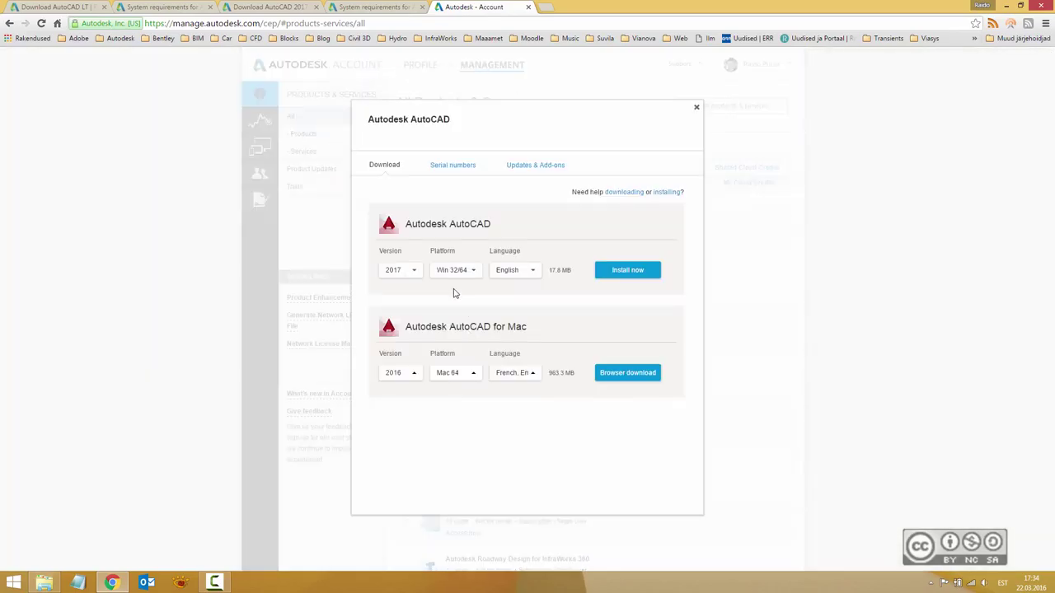
{"action": "left_click", "coordinate": [474, 274]}
{"action": "left_click", "coordinate": [460, 302]}
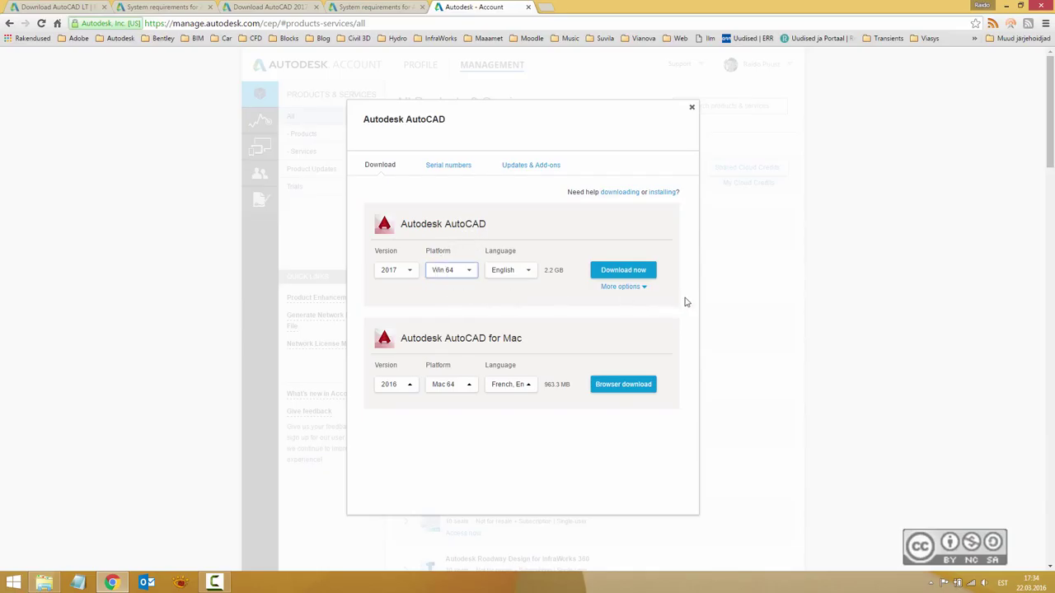
{"action": "left_click", "coordinate": [638, 289]}
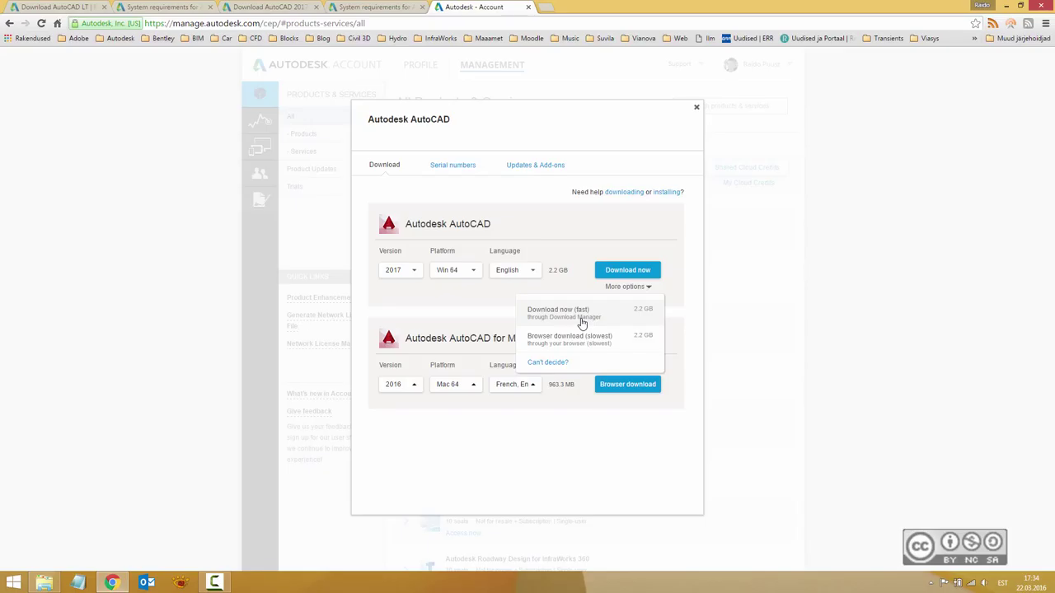
Dismiss the download methods list and close the AutoCAD download dialog
{"action": "left_click", "coordinate": [689, 275]}
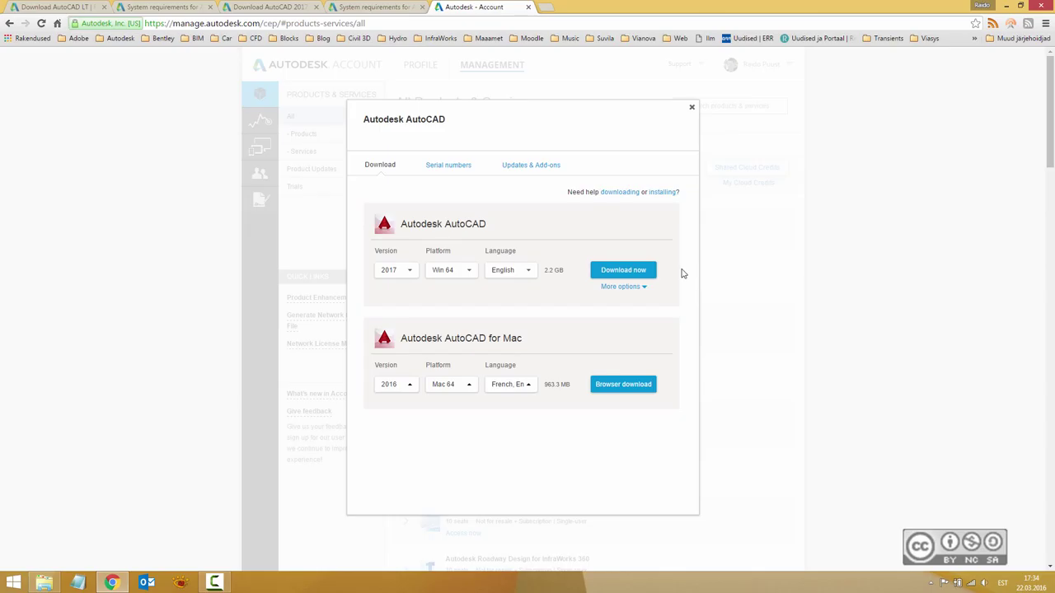
{"action": "key", "text": "Escape"}
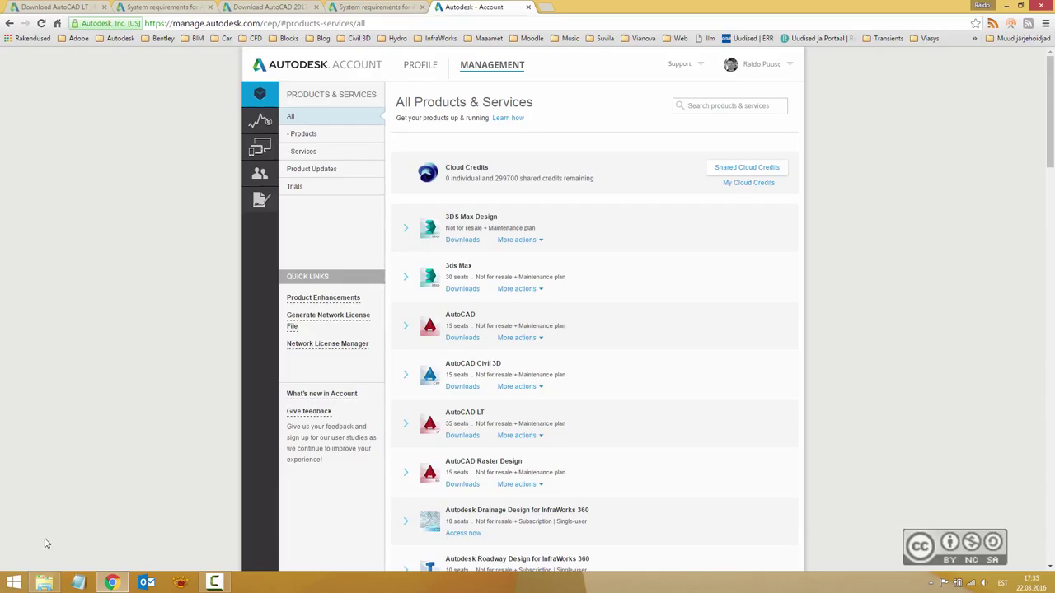
In File Explorer, open the AutoCAD_2017_English_Win_64bit_dlm folder to list Setup.exe
{"action": "left_click", "coordinate": [44, 582]}
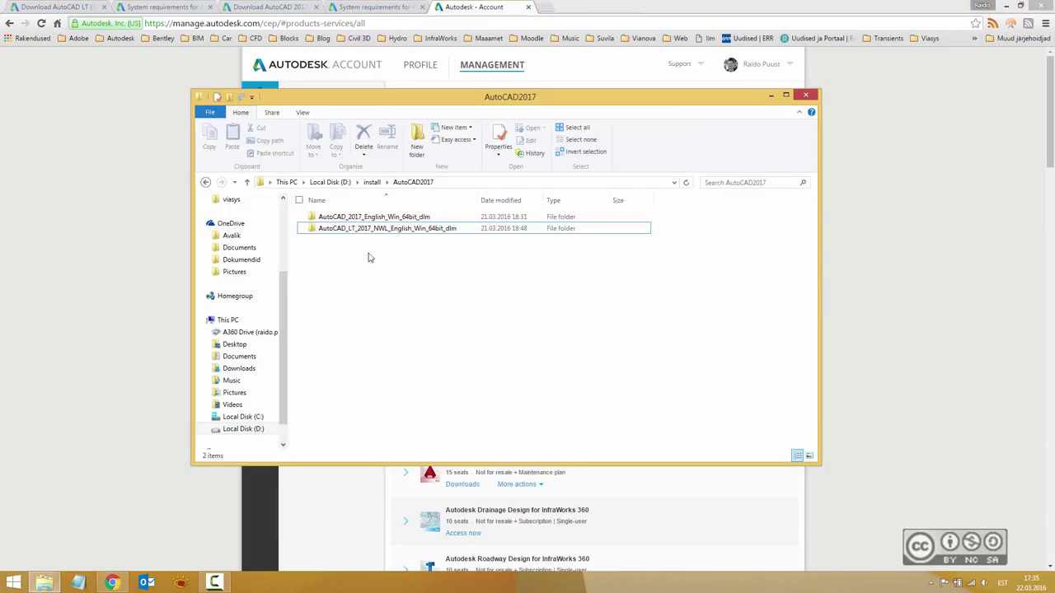
{"action": "left_click", "coordinate": [351, 218]}
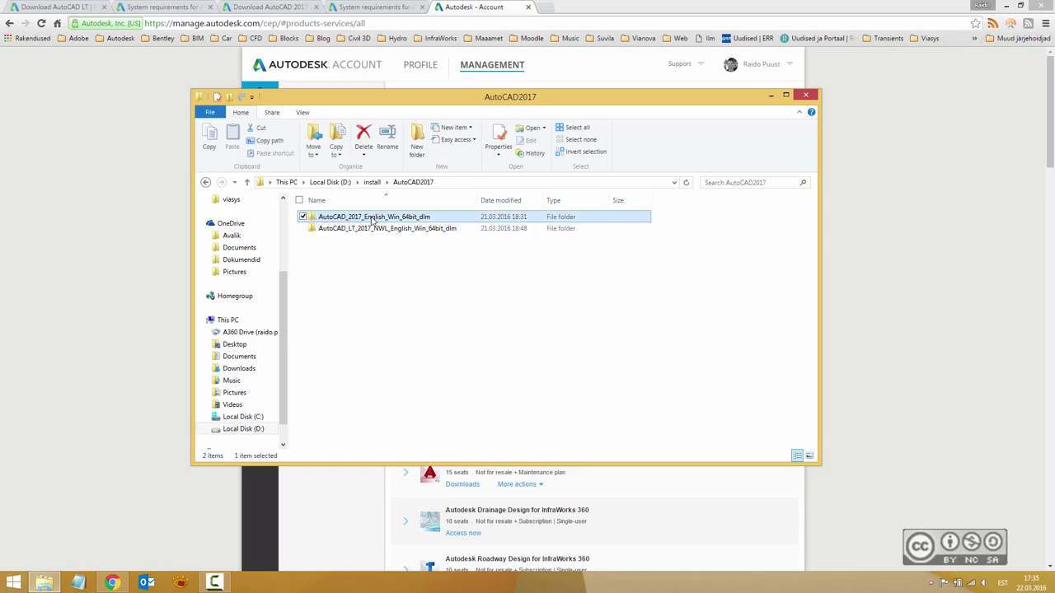
{"action": "double_click", "coordinate": [372, 217]}
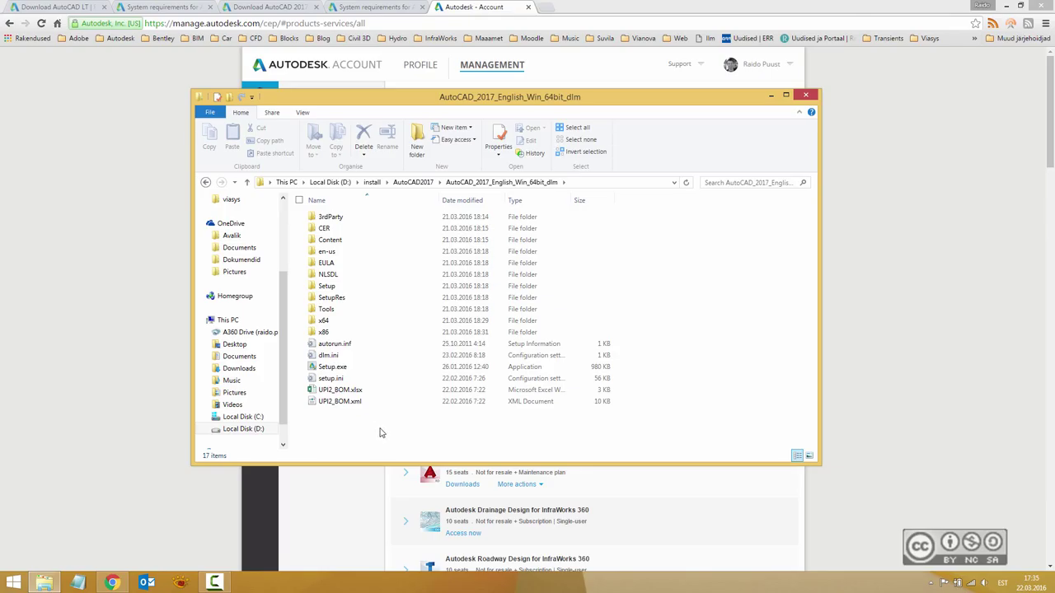